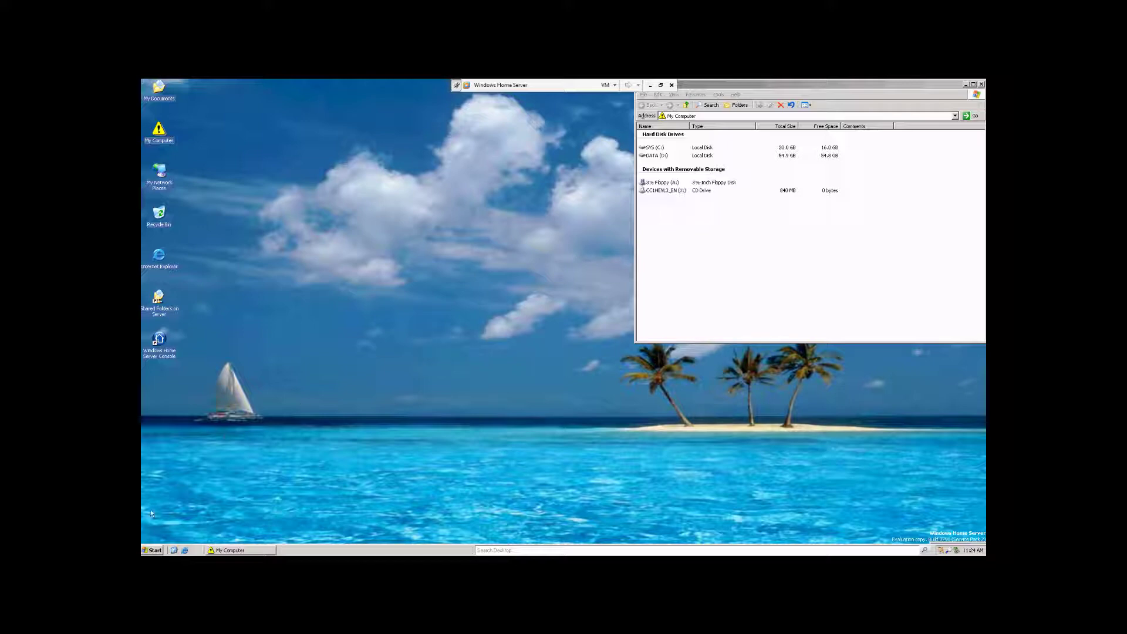
Open Computer Management from the administrative tools, move its window toward the middle of the desktop and enlarge it.
{"action": "left_click", "coordinate": [148, 550]}
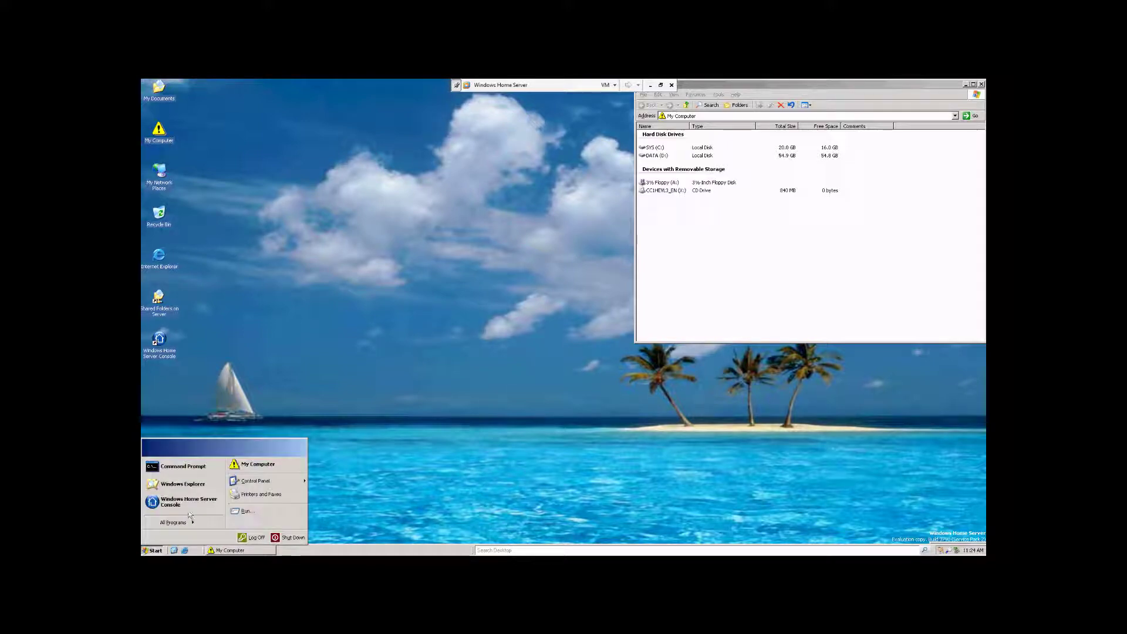
{"action": "mouse_move", "coordinate": [279, 480]}
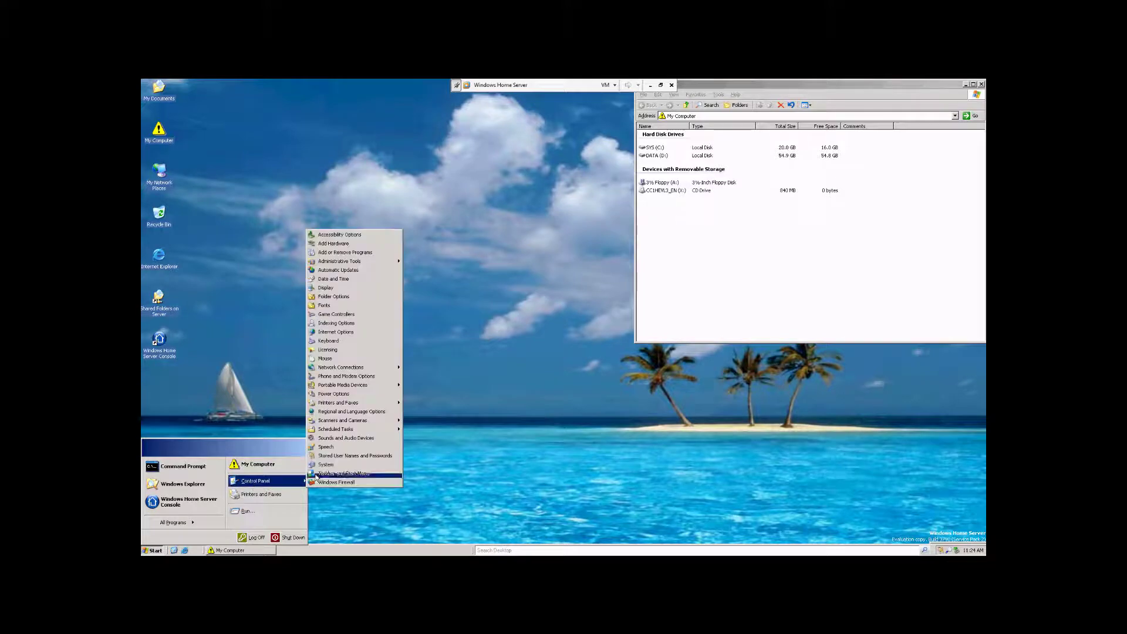
{"action": "mouse_move", "coordinate": [352, 263]}
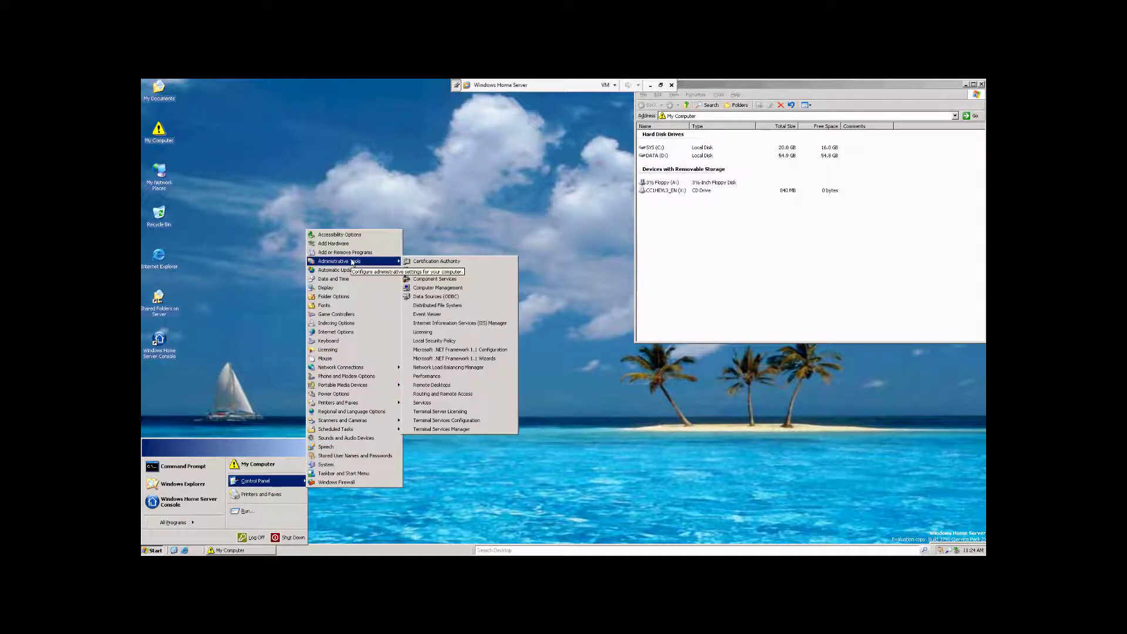
{"action": "left_click", "coordinate": [464, 289]}
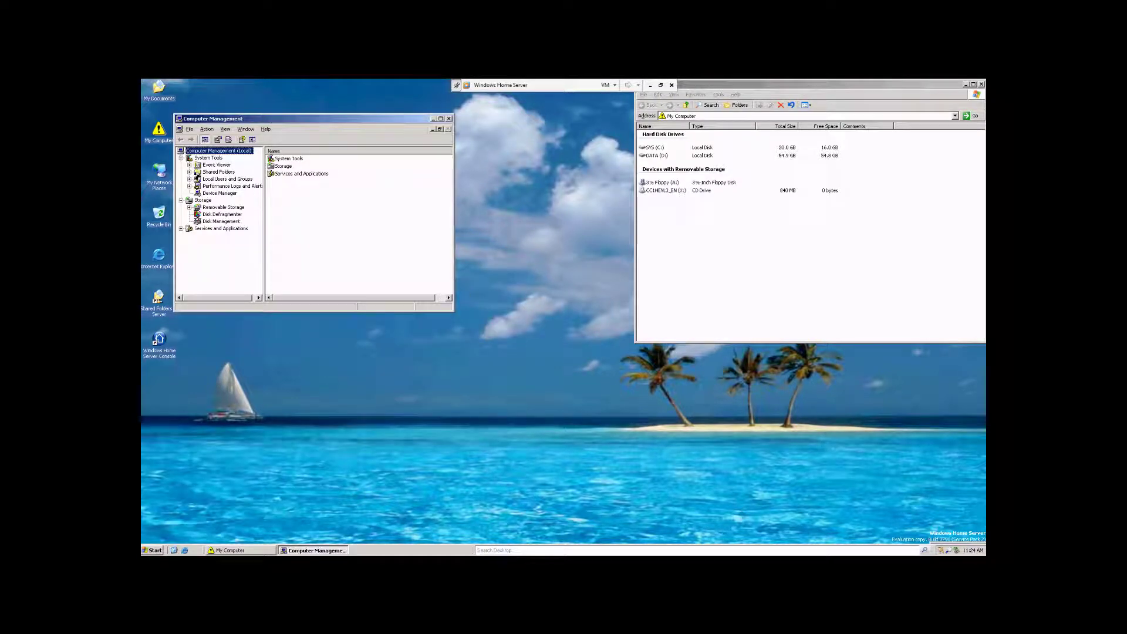
{"action": "left_click_drag", "start_coordinate": [317, 122], "coordinate": [524, 218]}
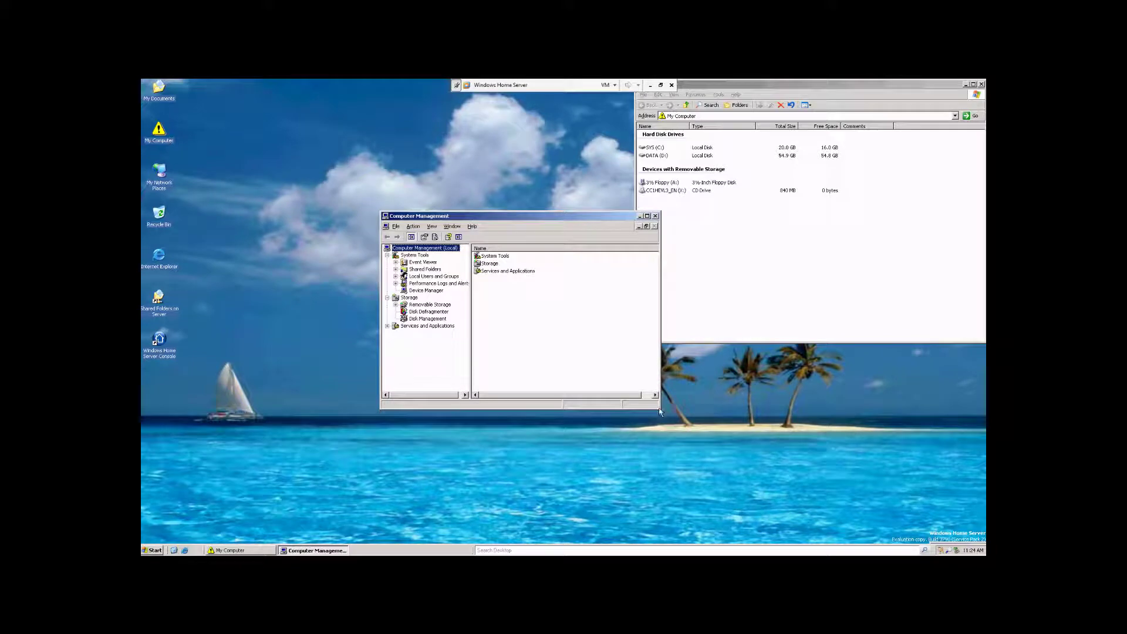
{"action": "left_click_drag", "start_coordinate": [660, 412], "coordinate": [913, 499]}
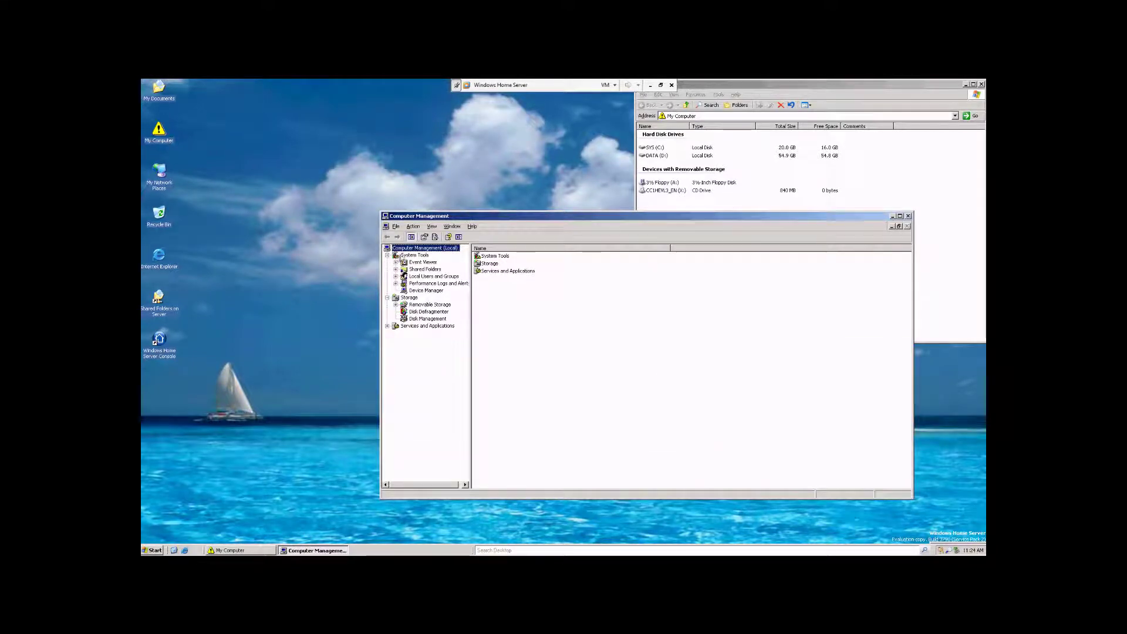
Show the Users list under Local Users and Groups and widen its Name and Full Name columns.
{"action": "left_click", "coordinate": [415, 277]}
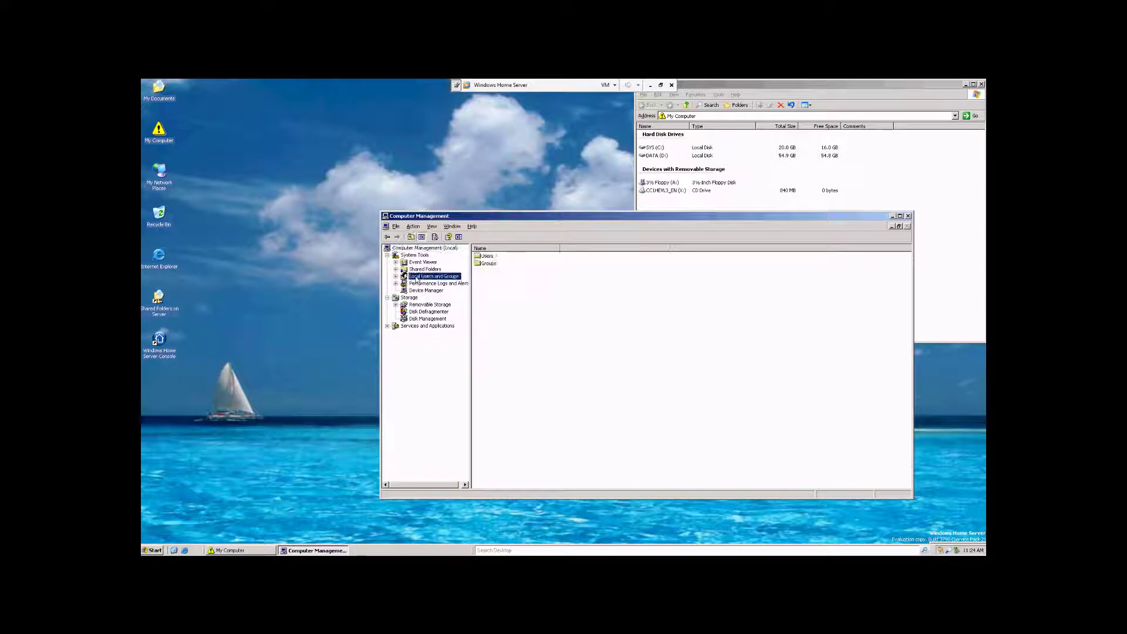
{"action": "left_click", "coordinate": [486, 257]}
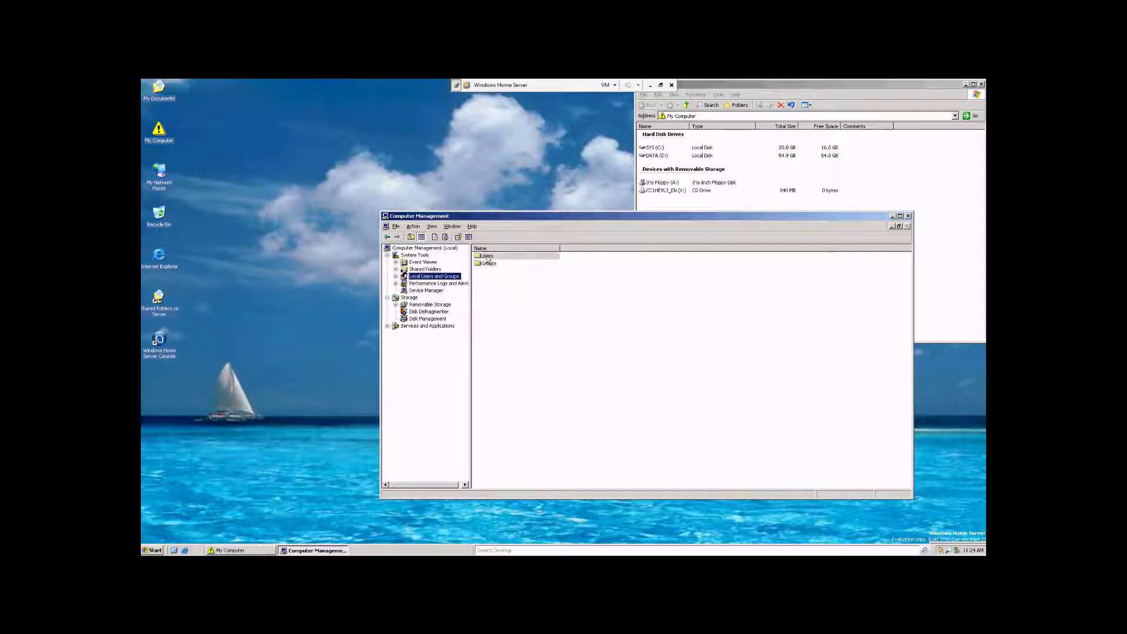
{"action": "double_click", "coordinate": [486, 257]}
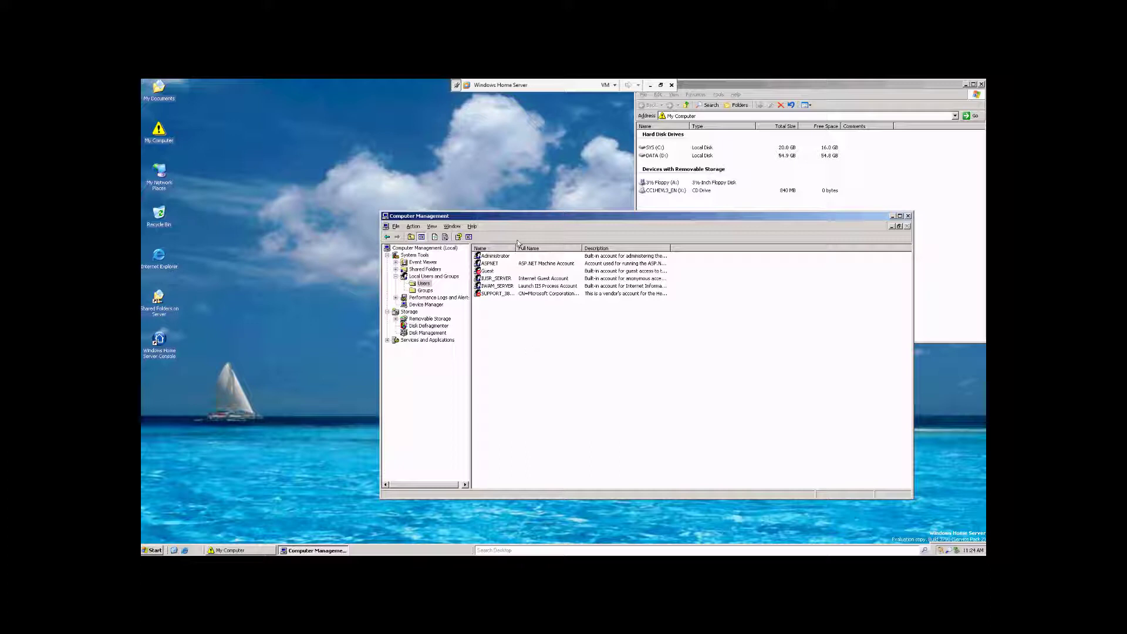
{"action": "left_click_drag", "start_coordinate": [516, 247], "coordinate": [579, 246]}
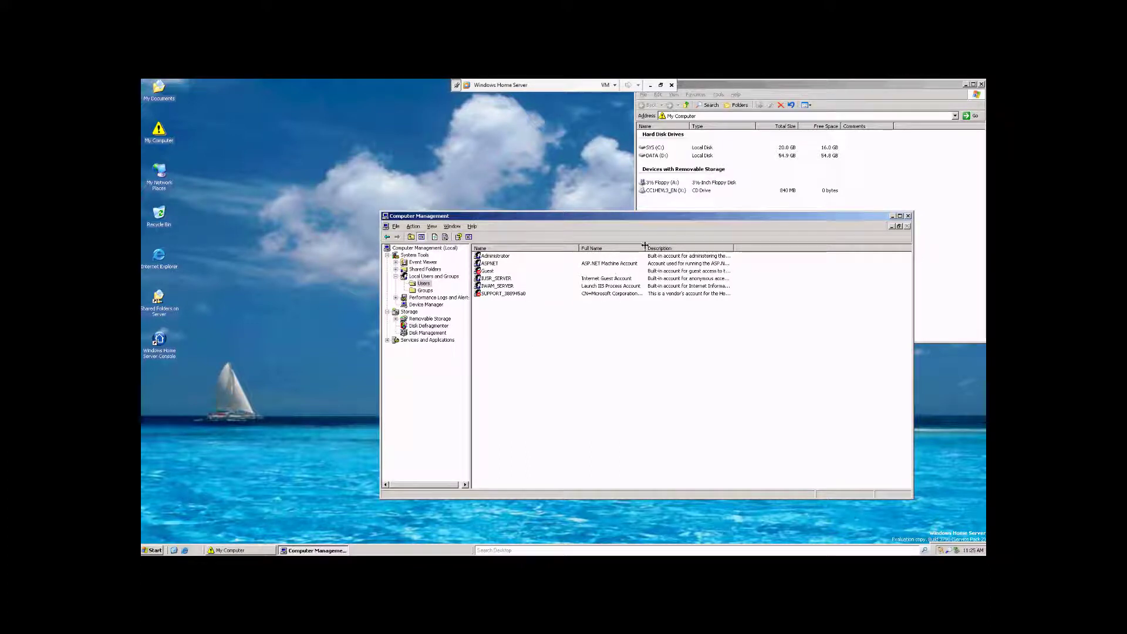
{"action": "left_click_drag", "start_coordinate": [645, 247], "coordinate": [676, 247]}
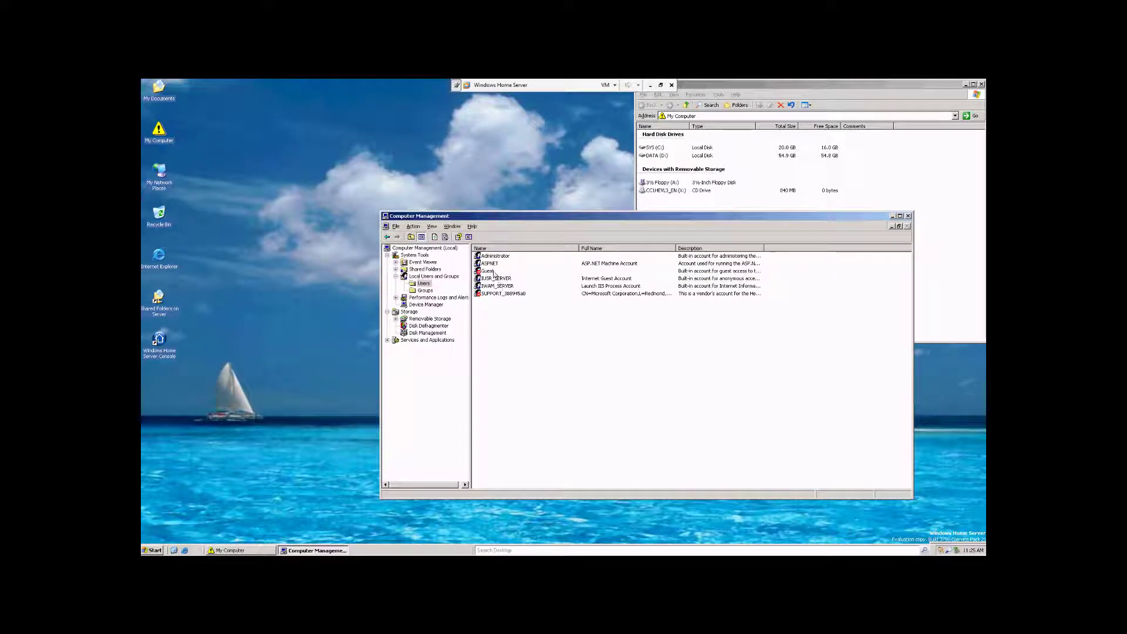
Examine the general properties of the built-in Administrator account without changing anything.
{"action": "left_click", "coordinate": [503, 258]}
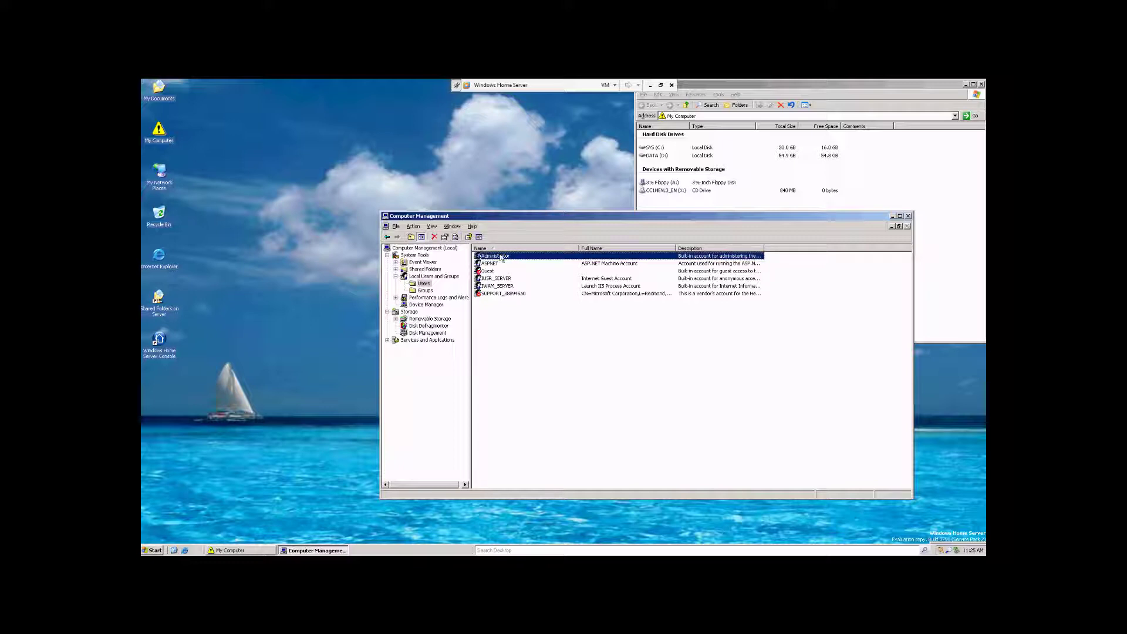
{"action": "right_click", "coordinate": [502, 258]}
{"action": "left_click", "coordinate": [520, 300]}
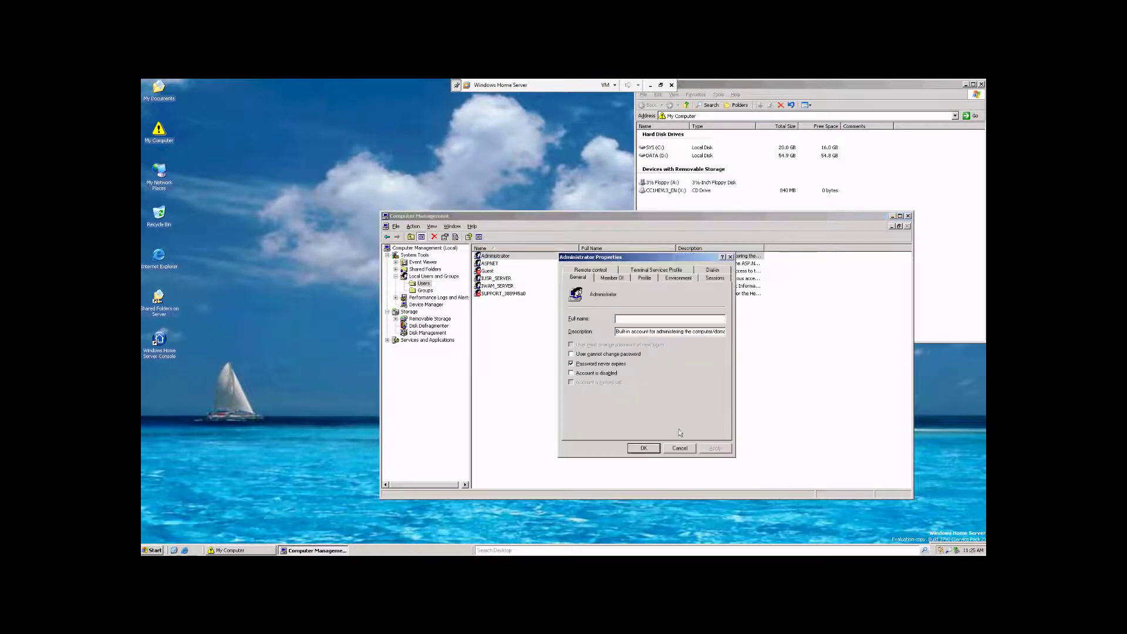
{"action": "left_click", "coordinate": [679, 449]}
{"action": "double_click", "coordinate": [495, 260]}
{"action": "left_click", "coordinate": [639, 451]}
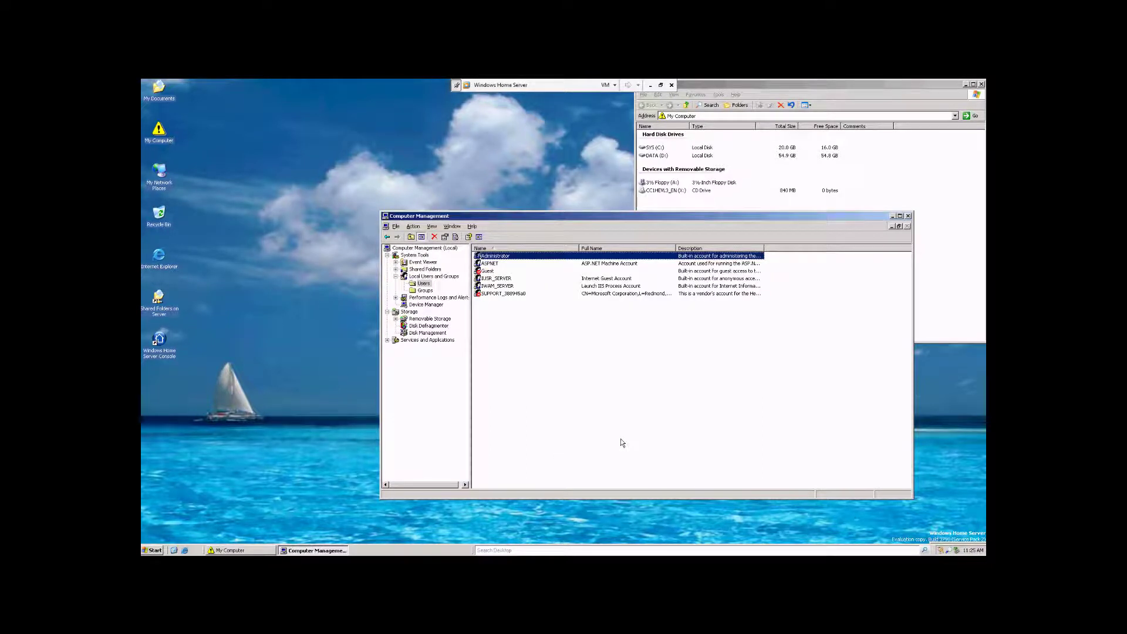
Create a local user named Test1 with full name Test1 and description Test, entering and confirming the account password.
{"action": "right_click", "coordinate": [550, 318]}
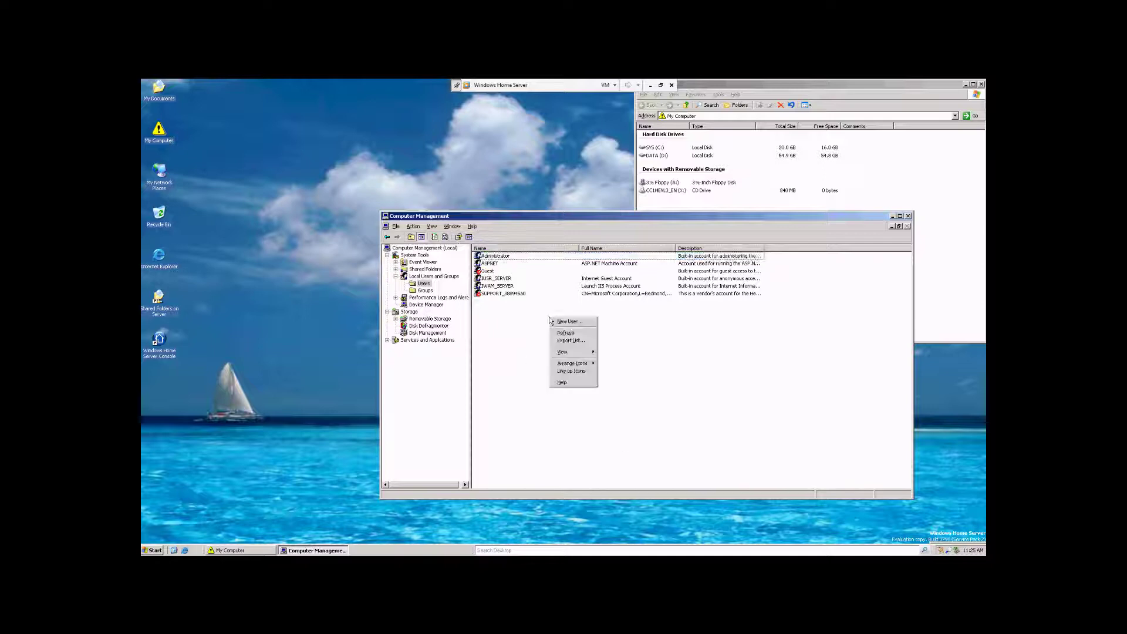
{"action": "left_click", "coordinate": [556, 324]}
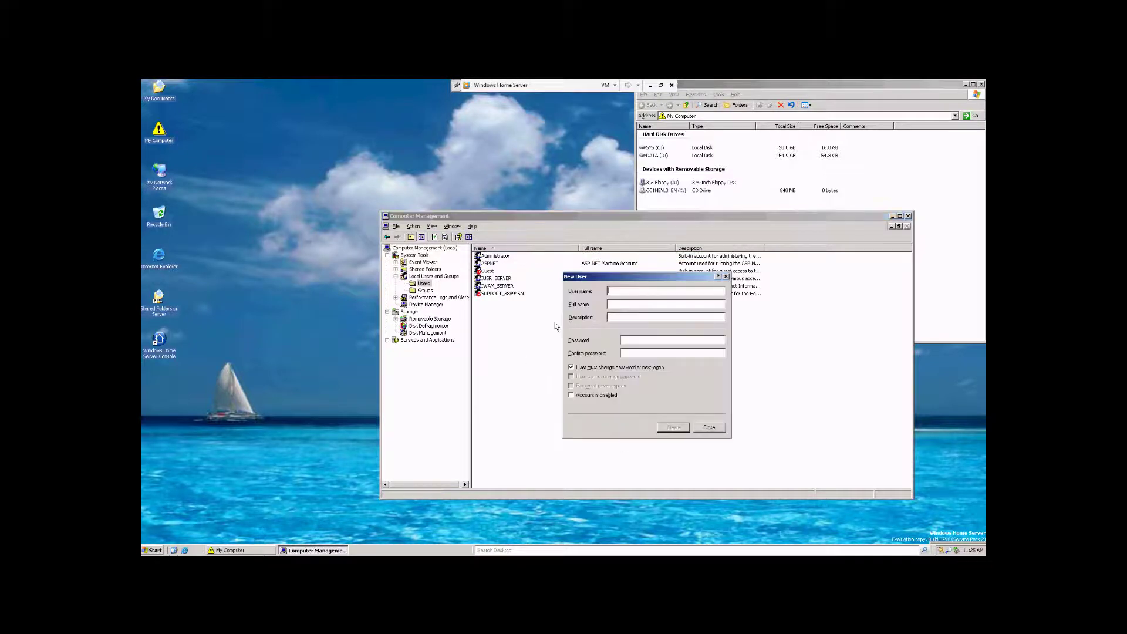
{"action": "type", "text": "Test"}
{"action": "type", "text": "Test"}
{"action": "type", "text": "•••••"}
{"action": "type", "text": "••••"}
{"action": "left_click", "coordinate": [674, 427]}
{"action": "left_click", "coordinate": [708, 427]}
Examine the Test1 user's group membership and the dialog for adding groups, without adding any.
{"action": "left_click", "coordinate": [491, 304]}
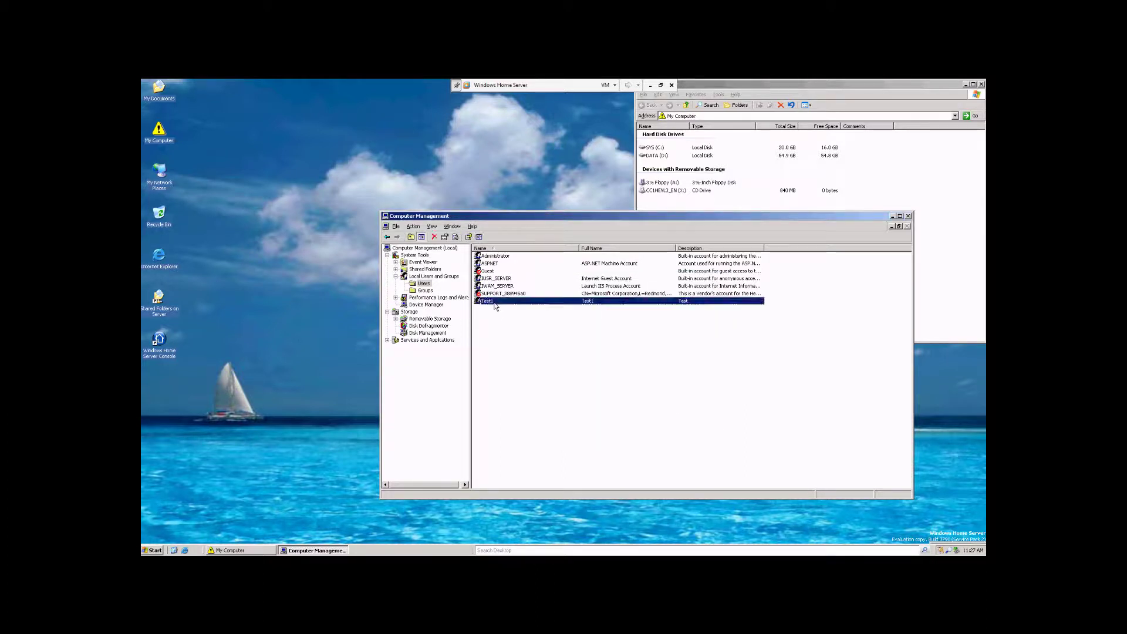
{"action": "double_click", "coordinate": [496, 303]}
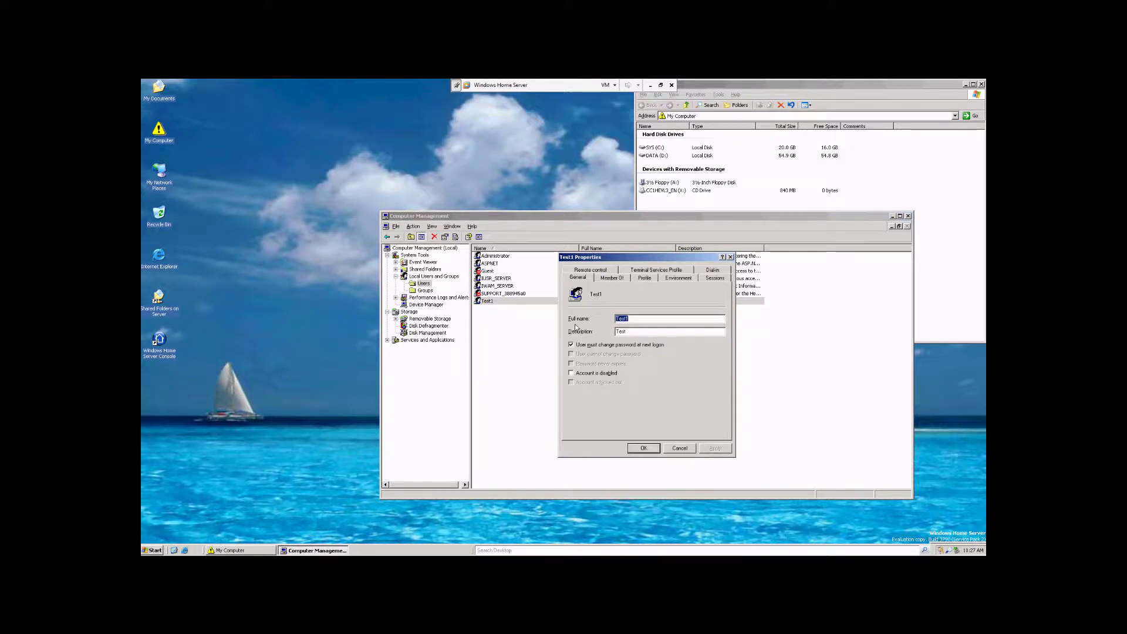
{"action": "left_click", "coordinate": [611, 278]}
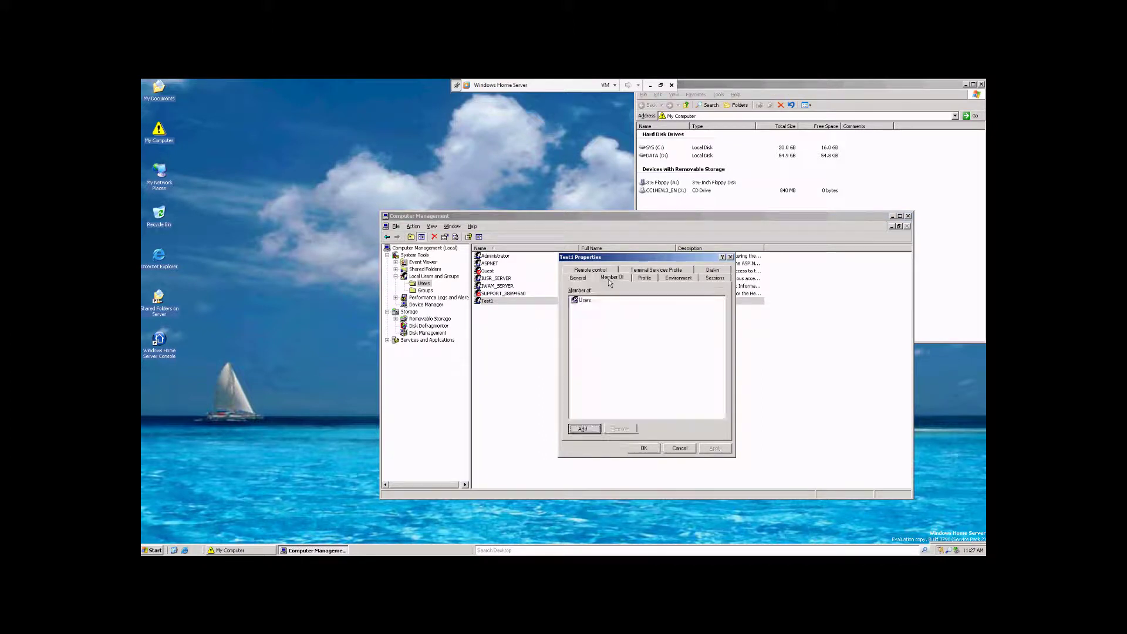
{"action": "left_click", "coordinate": [584, 429]}
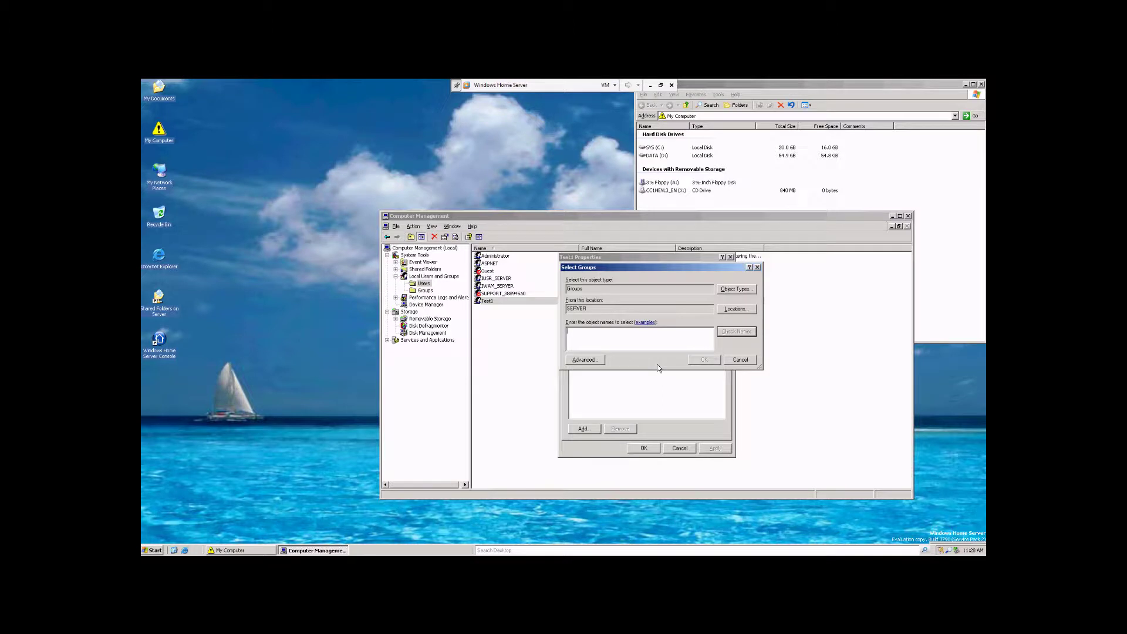
{"action": "left_click", "coordinate": [751, 360]}
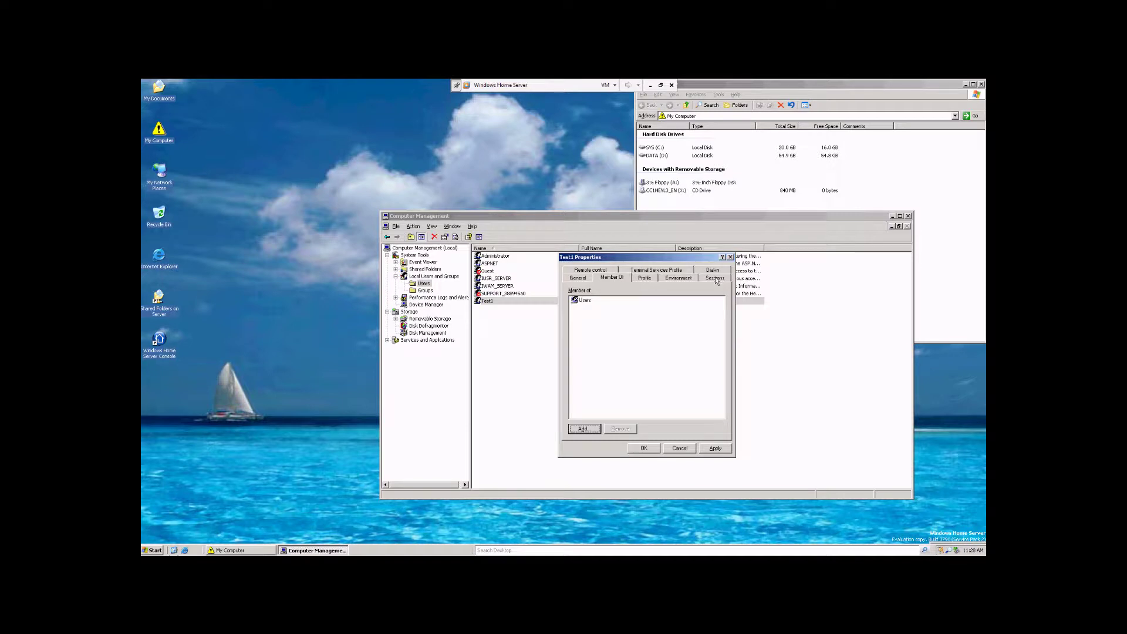
In Test1's environment settings, try starting a program at logon, switch the option back off and accept the properties.
{"action": "left_click", "coordinate": [681, 280]}
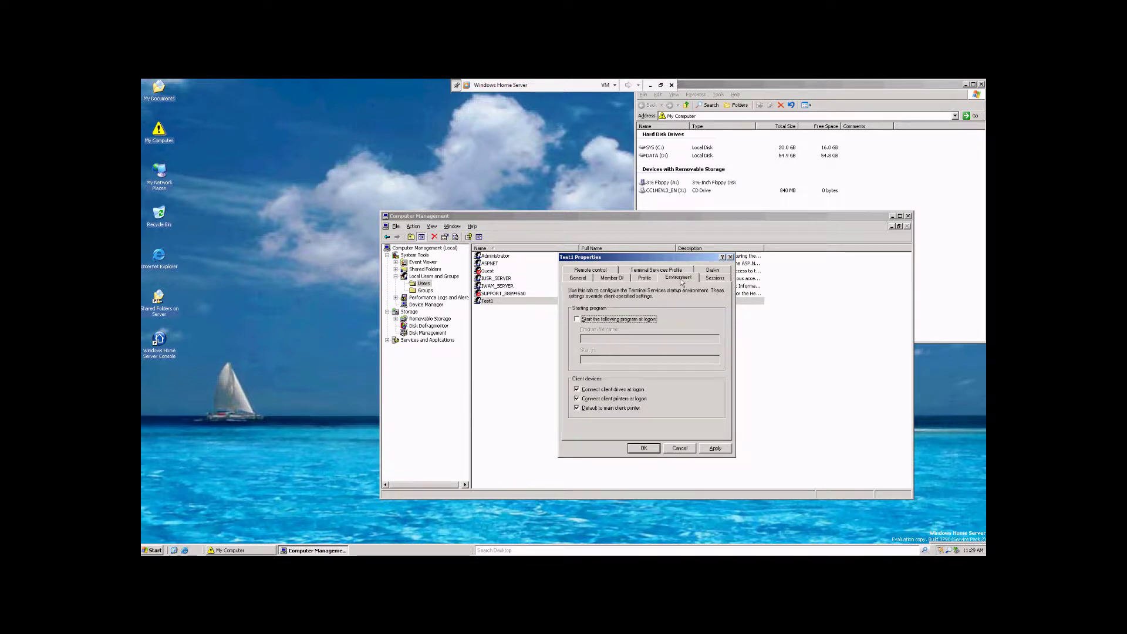
{"action": "left_click", "coordinate": [579, 320]}
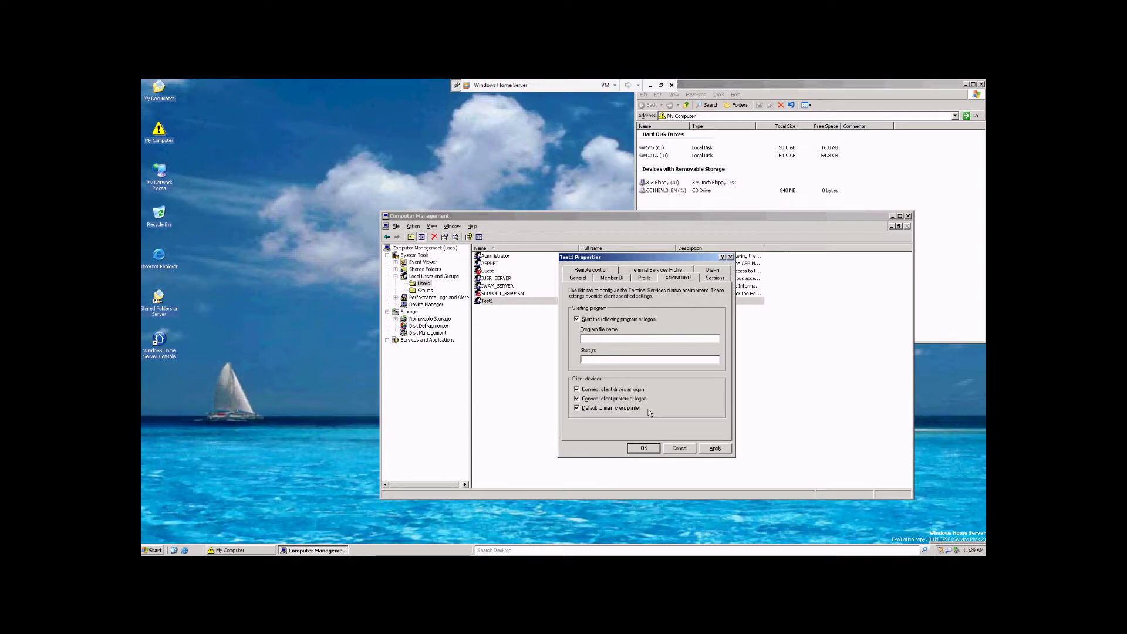
{"action": "left_click", "coordinate": [577, 320]}
{"action": "left_click", "coordinate": [630, 450]}
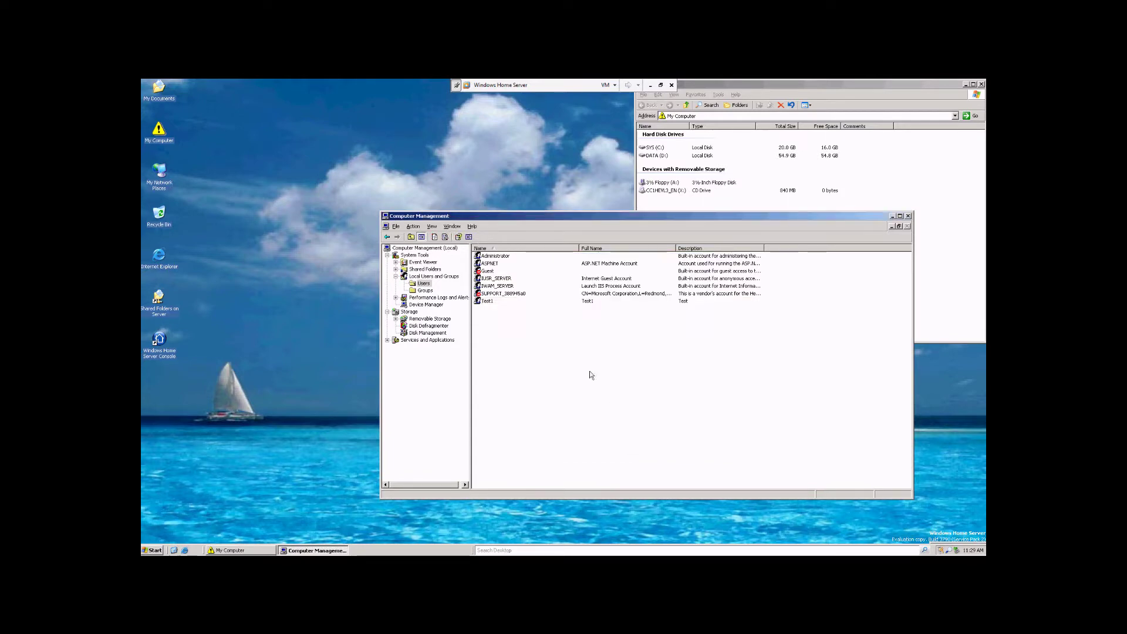
{"action": "right_click", "coordinate": [490, 304]}
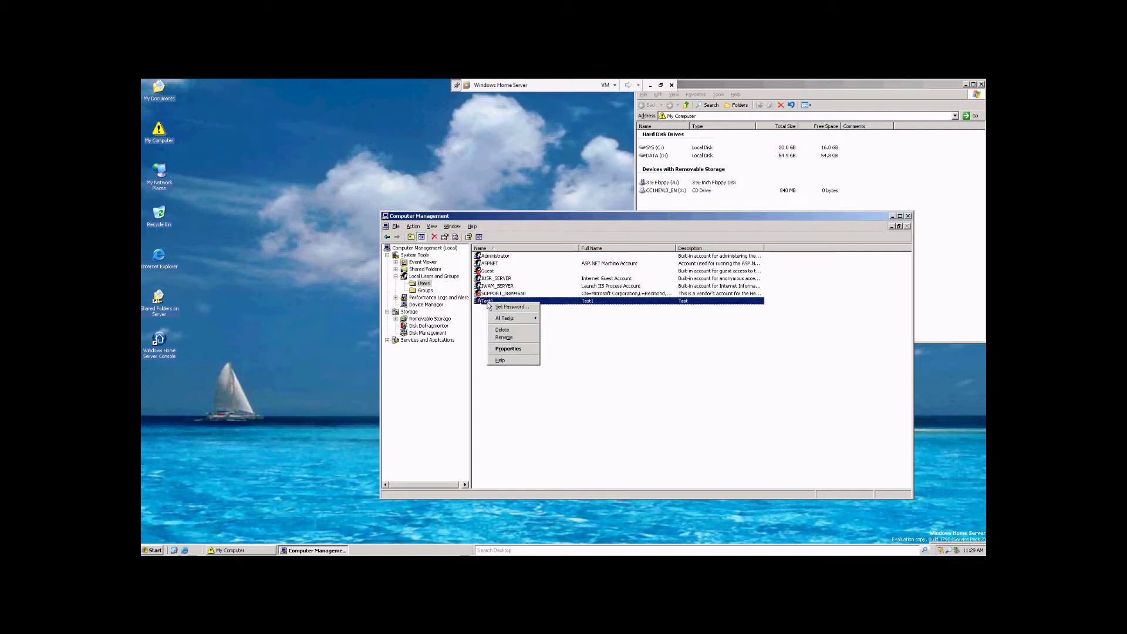
{"action": "left_click", "coordinate": [512, 330]}
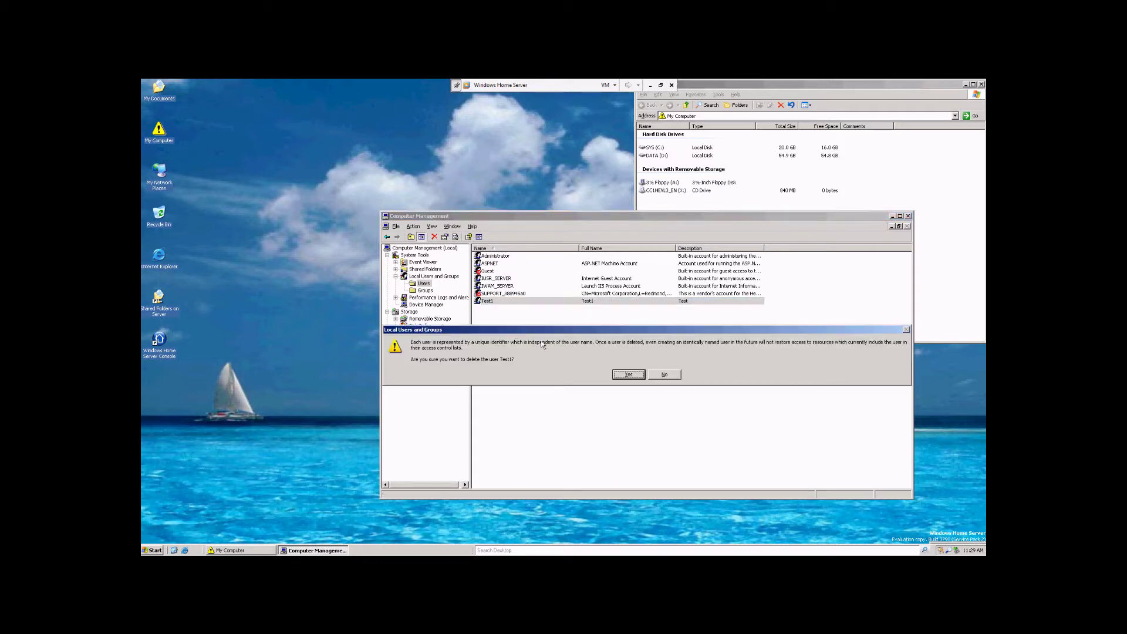
{"action": "left_click", "coordinate": [663, 376]}
Delete the Test1 user account and close Computer Management.
{"action": "right_click", "coordinate": [493, 299]}
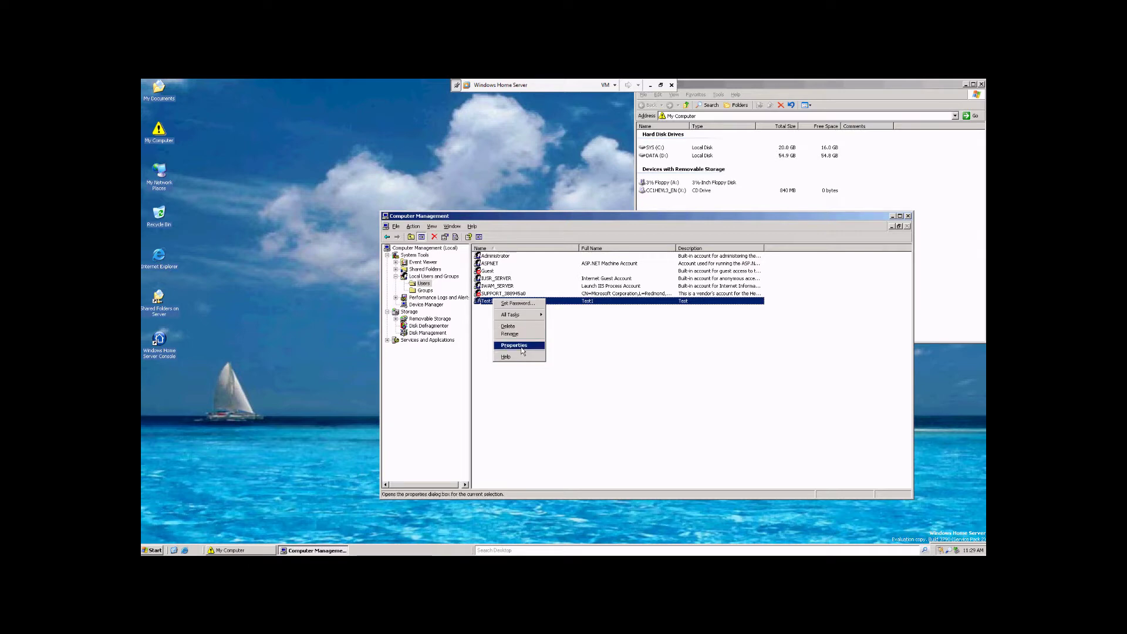
{"action": "left_click", "coordinate": [508, 326]}
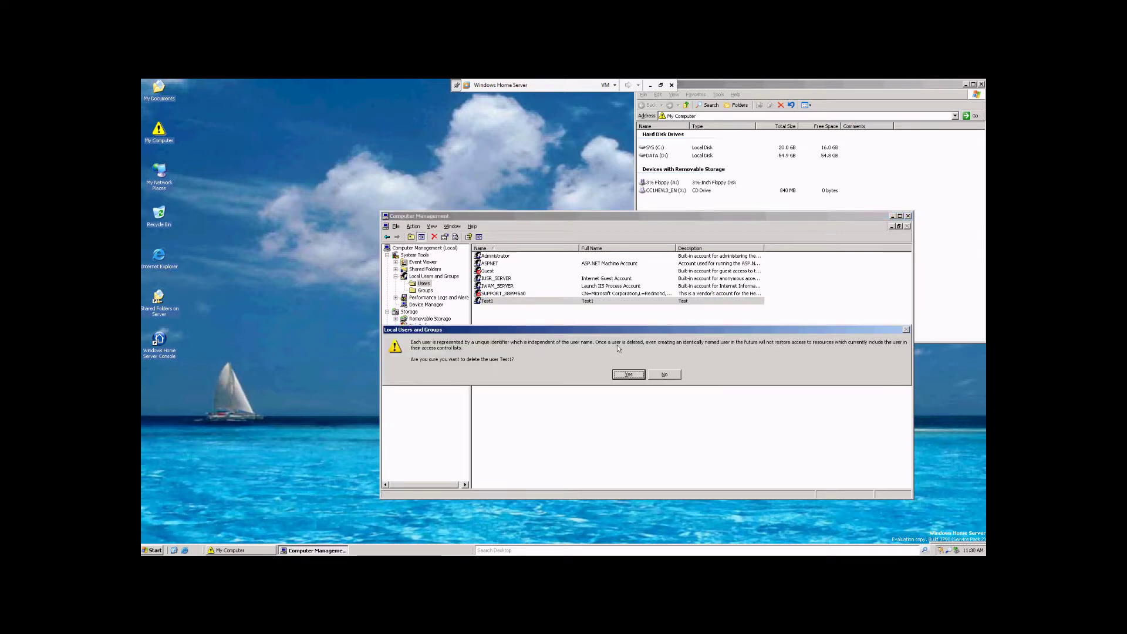
{"action": "left_click", "coordinate": [625, 375]}
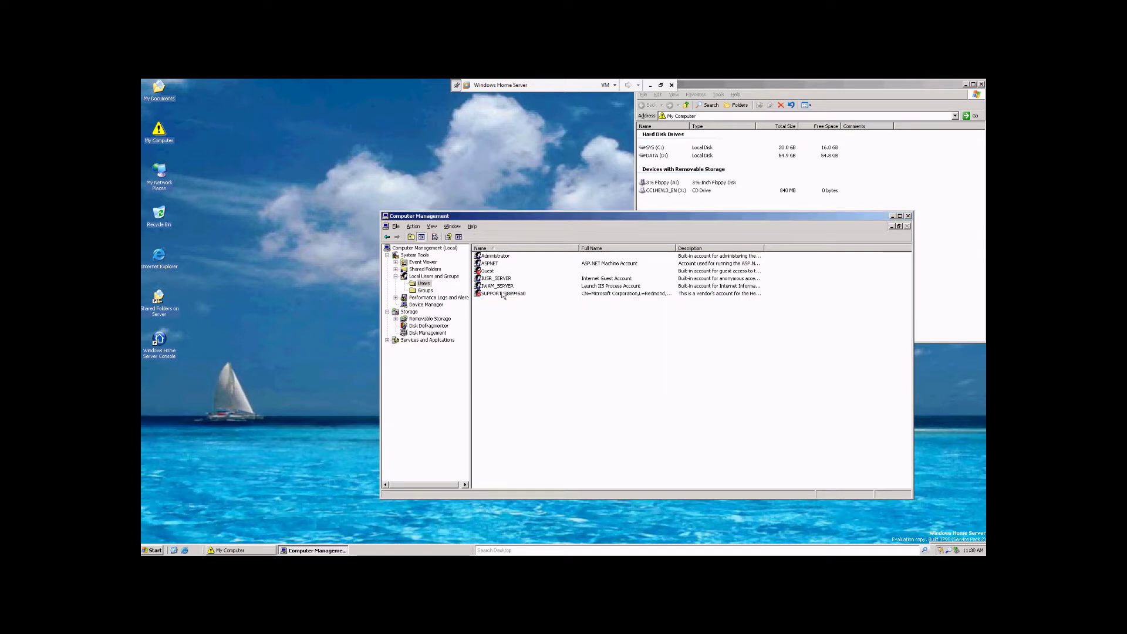
{"action": "left_click", "coordinate": [908, 216]}
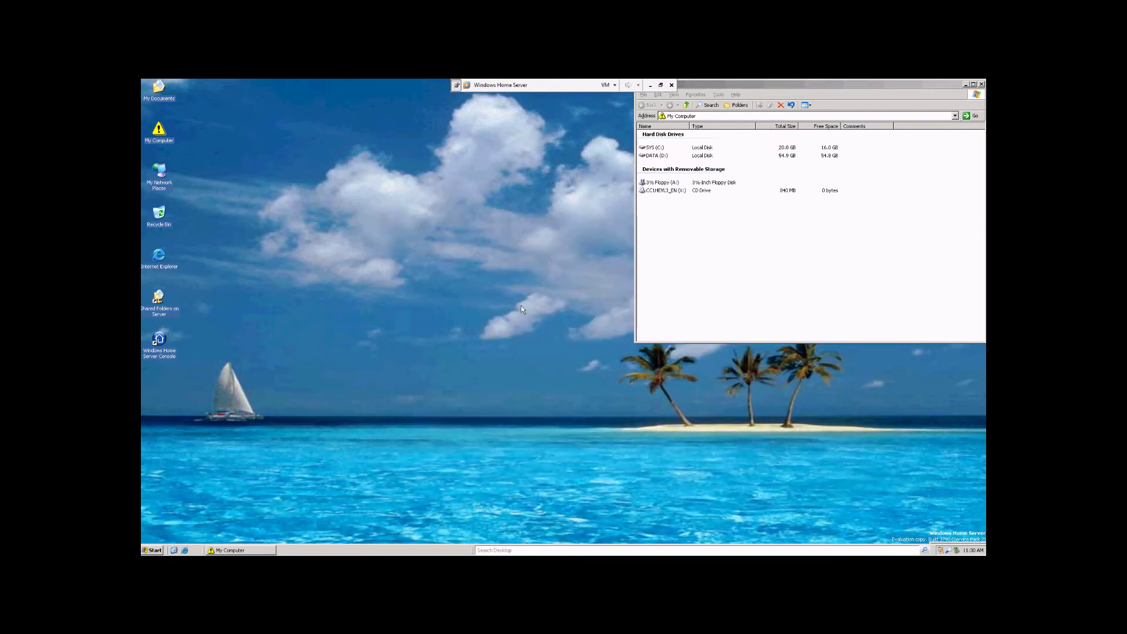